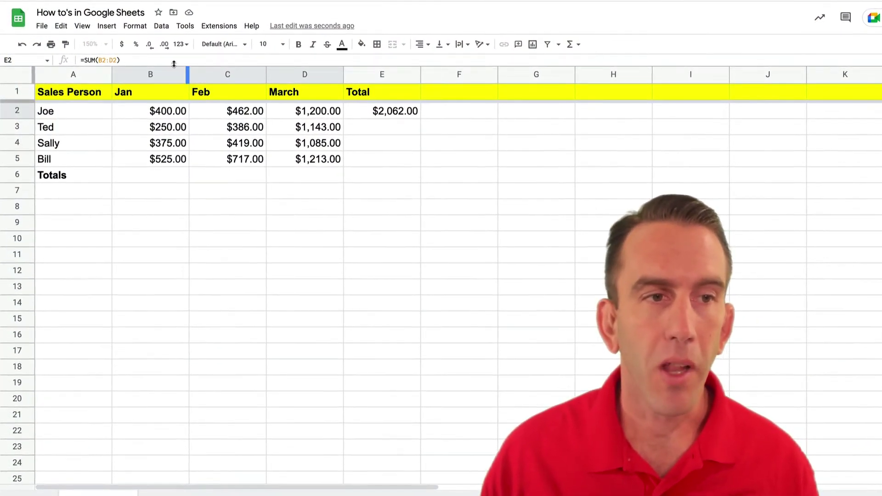
Review Joe's =SUM(B2:D2) total in E2 and select the cell again.
{"action": "left_click", "coordinate": [83, 61]}
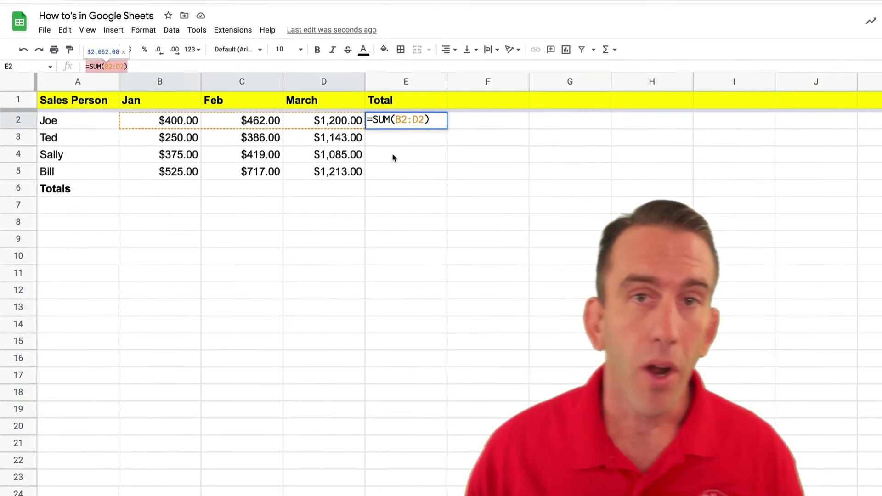
{"action": "left_click", "coordinate": [396, 159]}
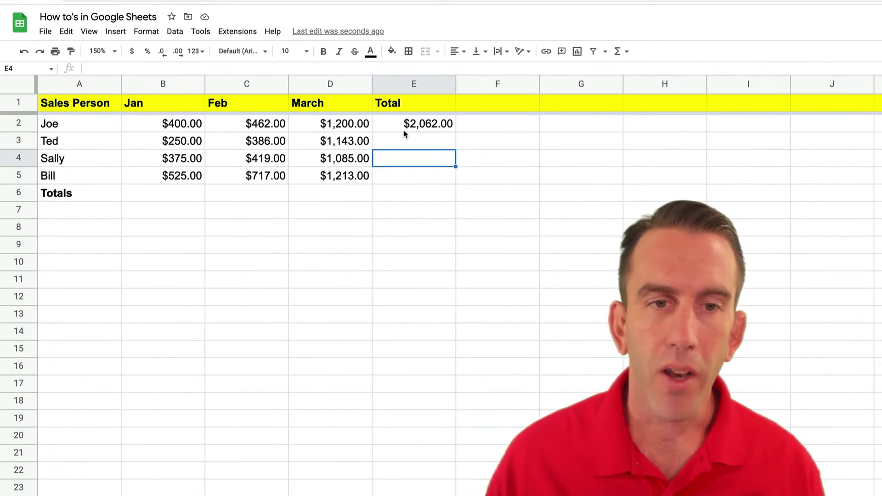
{"action": "left_click", "coordinate": [399, 129]}
Clear E2 and rebuild Joe's total as =B2+C2+D2, giving $2,062.00.
{"action": "key", "text": "Delete"}
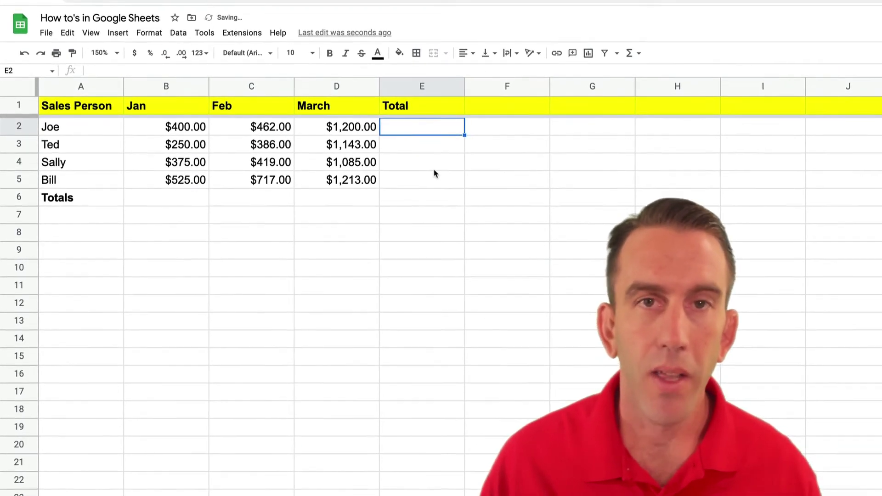
{"action": "left_click", "coordinate": [426, 164]}
{"action": "left_click", "coordinate": [428, 133]}
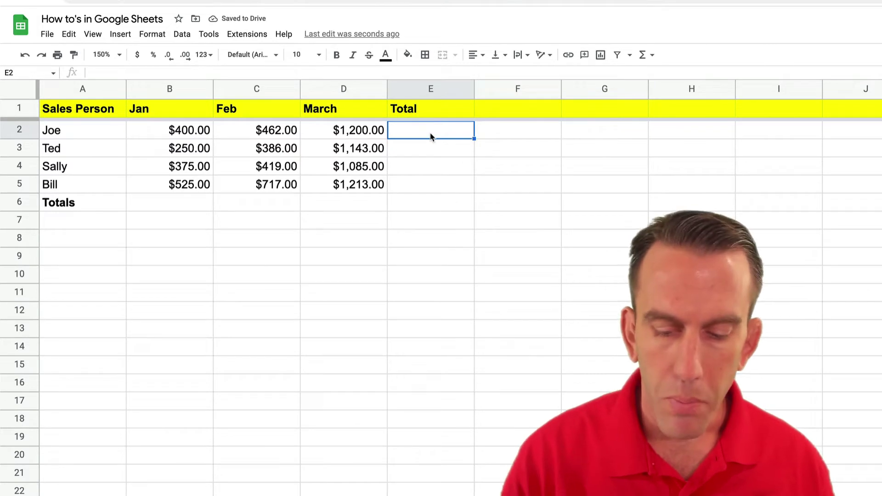
{"action": "type", "text": "="}
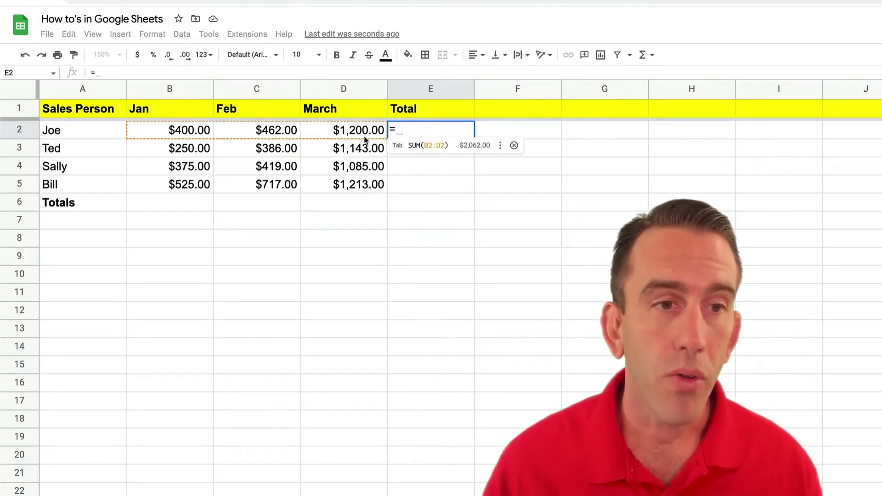
{"action": "left_click", "coordinate": [202, 133]}
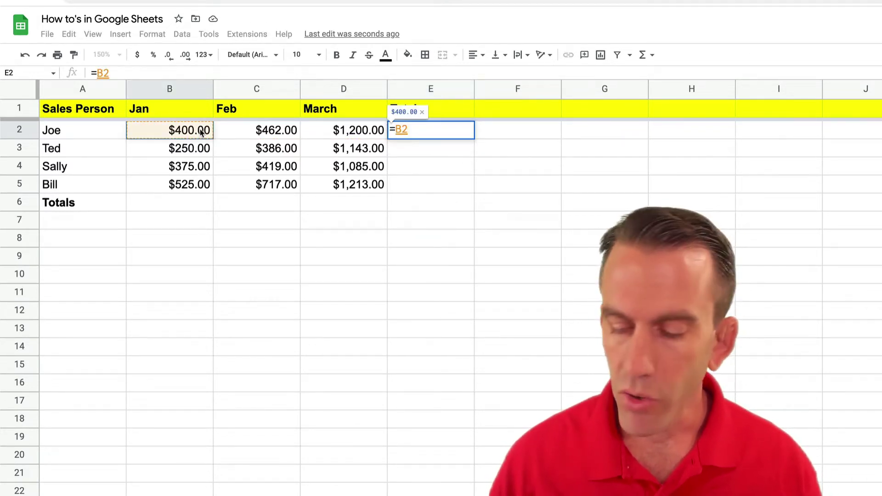
{"action": "type", "text": "+"}
{"action": "left_click", "coordinate": [232, 133]}
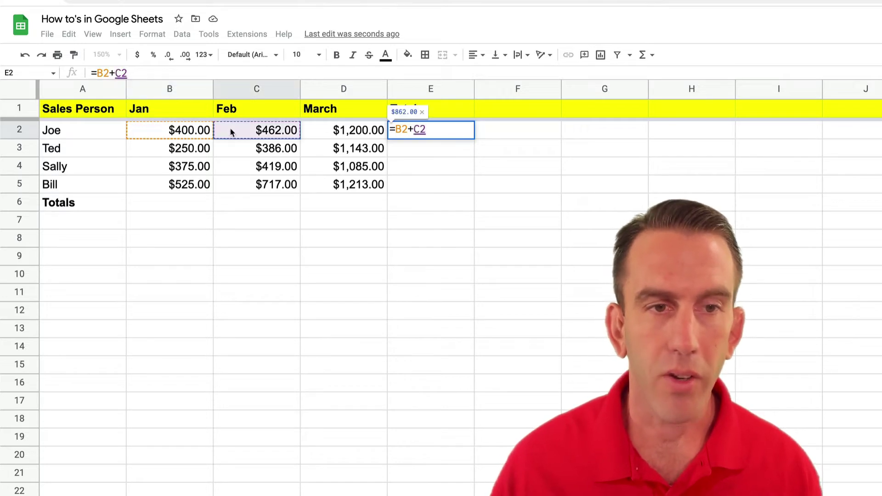
{"action": "type", "text": "+"}
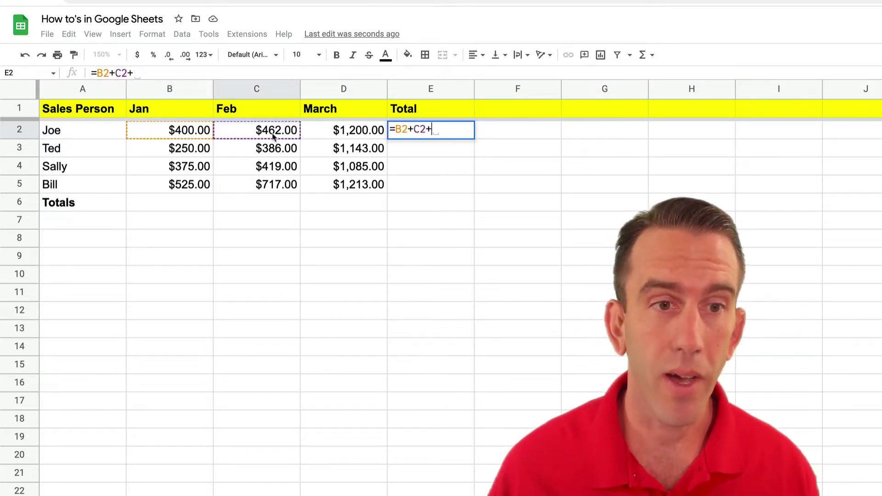
{"action": "left_click", "coordinate": [333, 133]}
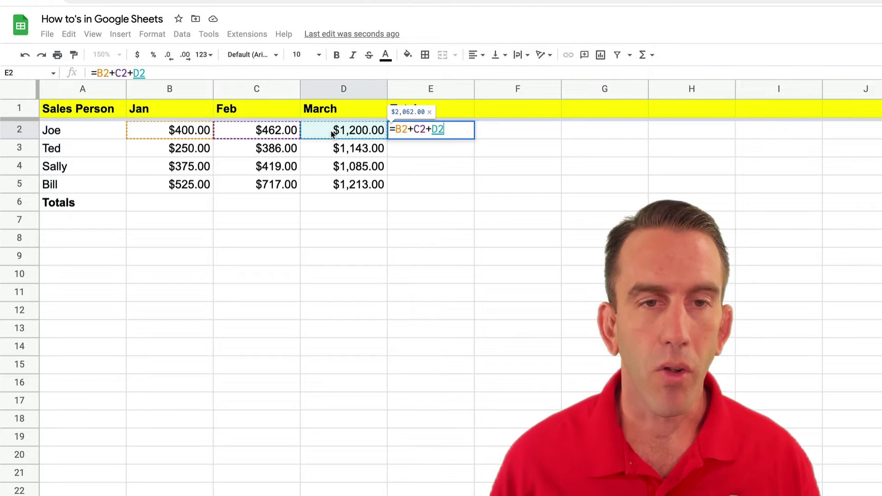
{"action": "key", "text": "Return"}
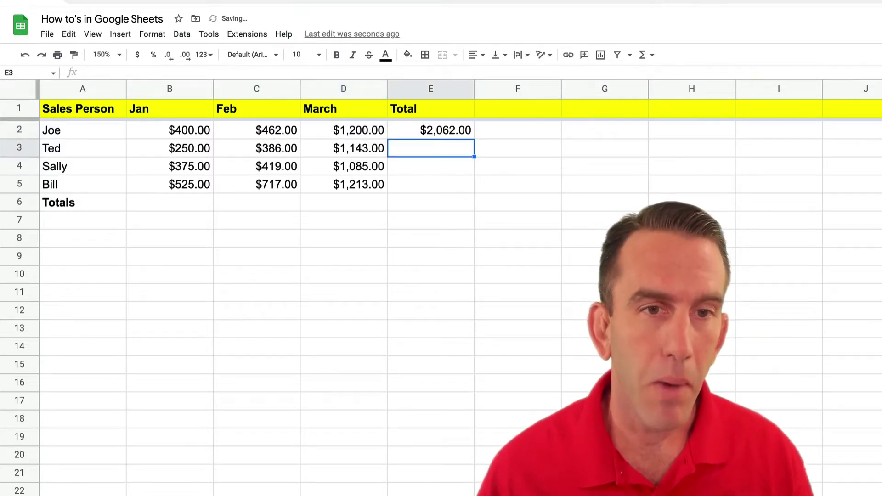
Check the new formula, then point out the Total column, Totals row and grand total cell E6.
{"action": "left_click", "coordinate": [427, 133]}
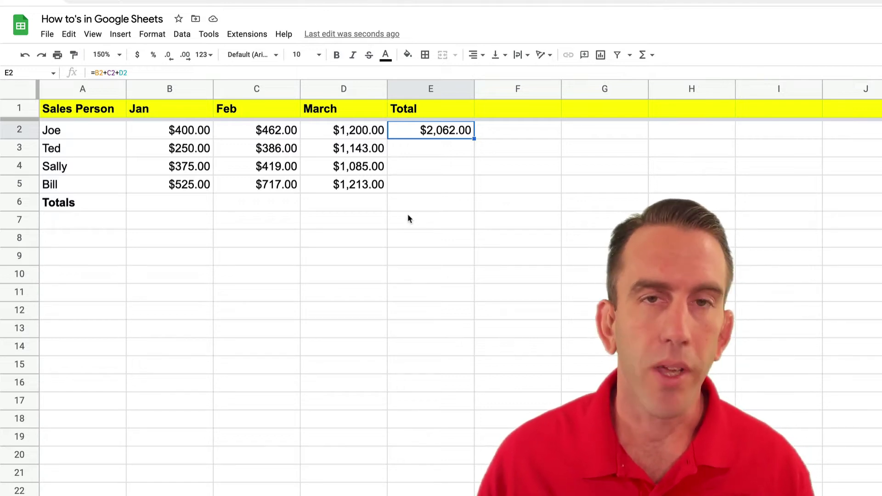
{"action": "left_click", "coordinate": [412, 90]}
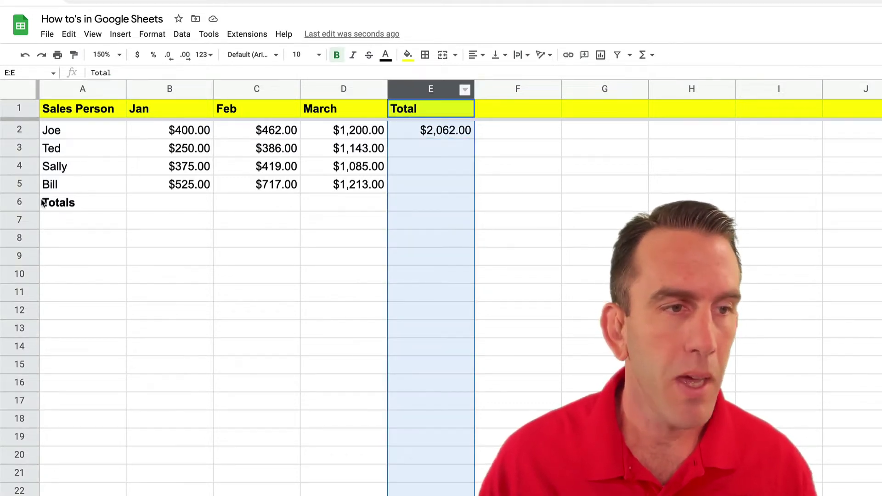
{"action": "left_click", "coordinate": [29, 201]}
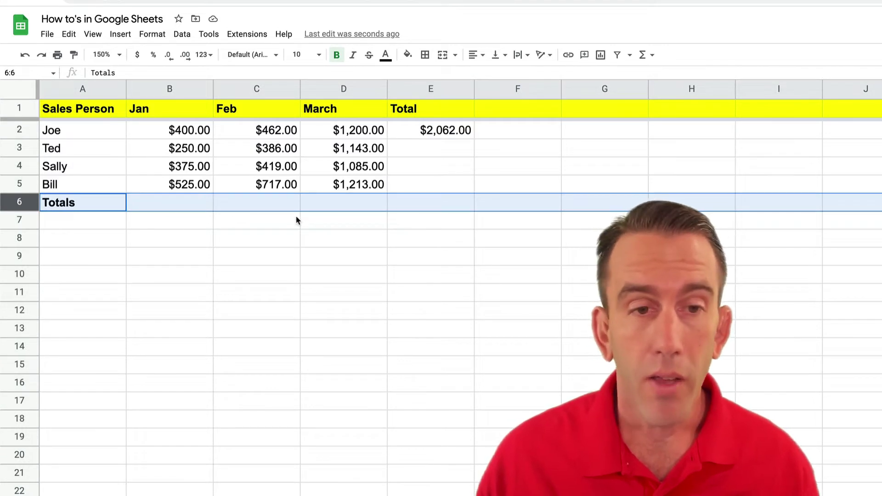
{"action": "left_click", "coordinate": [403, 206]}
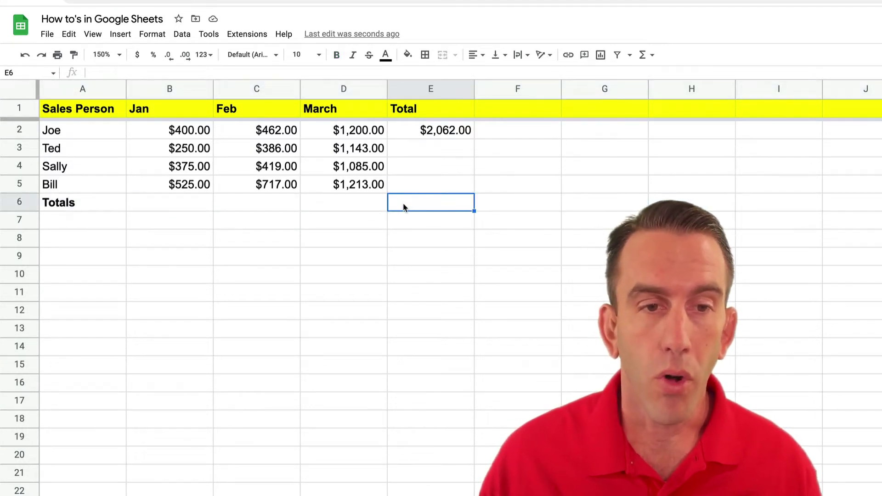
{"action": "left_click", "coordinate": [386, 258]}
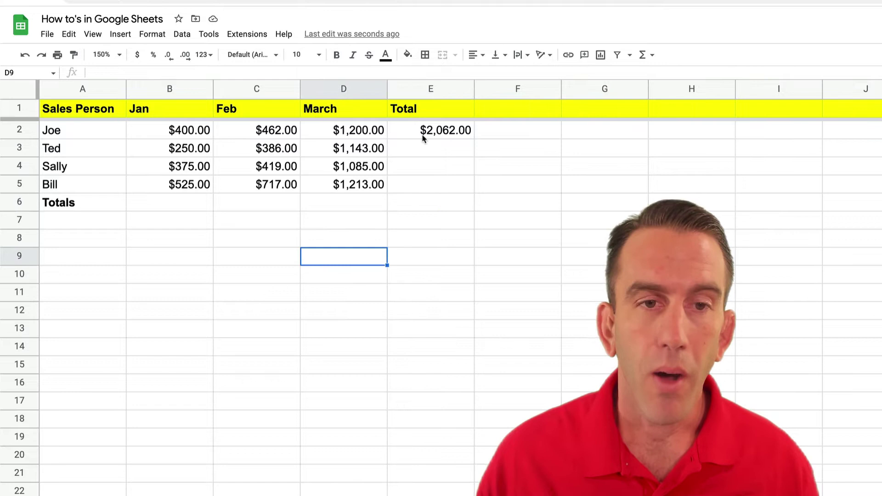
{"action": "left_click", "coordinate": [423, 138]}
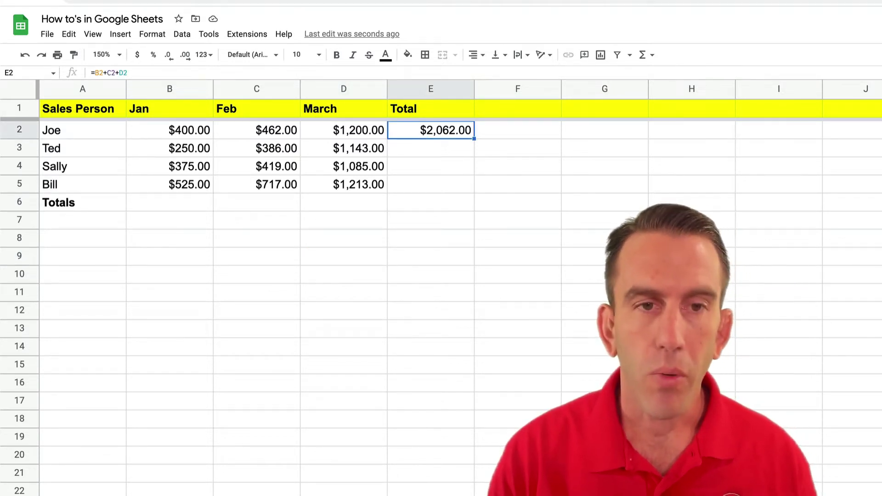
Enter =SUM(B2:D2) in E2 so Joe's total stays $2,062.00.
{"action": "type", "text": "="}
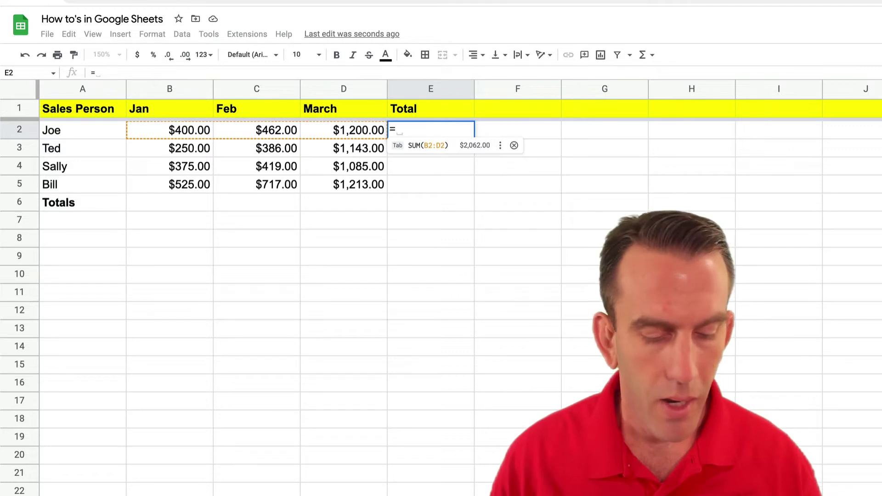
{"action": "type", "text": "SUM("}
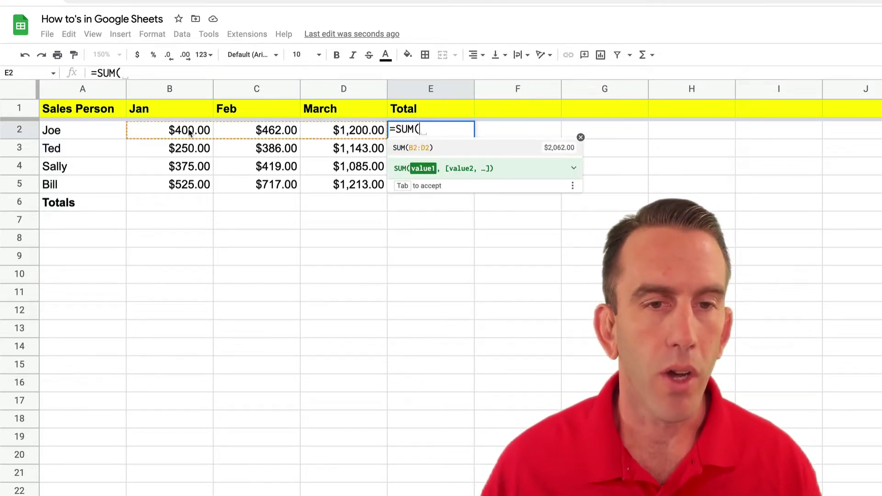
{"action": "left_click_drag", "start_coordinate": [189, 132], "coordinate": [325, 134]}
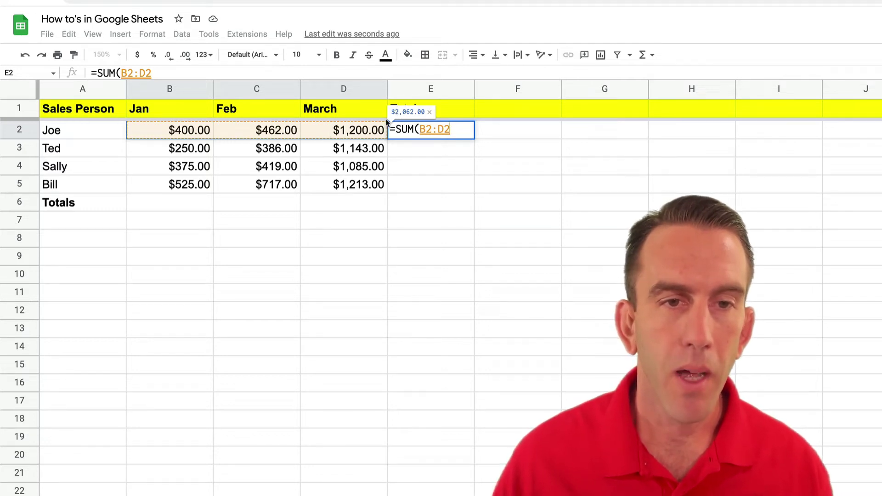
{"action": "key", "text": "Return"}
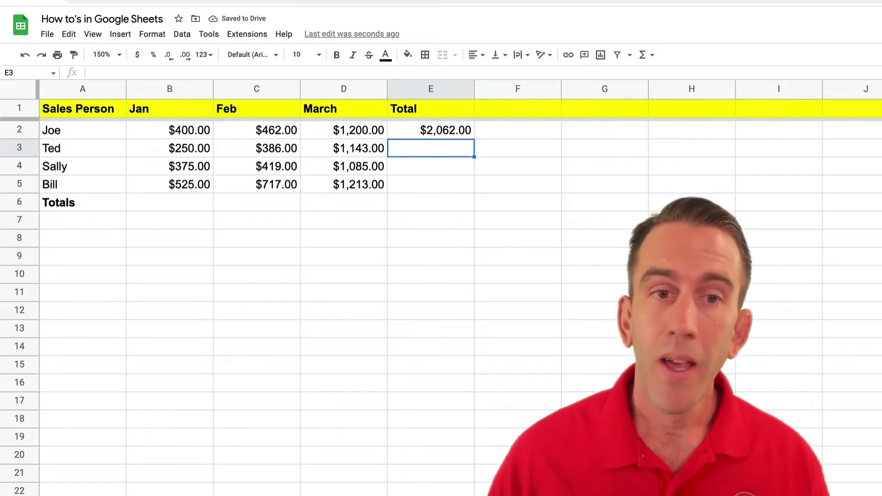
Fill Joe's SUM formula down E3:E5: Ted $1,779.00, Sally $1,879.00, Bill $2,455.00.
{"action": "left_click", "coordinate": [411, 135]}
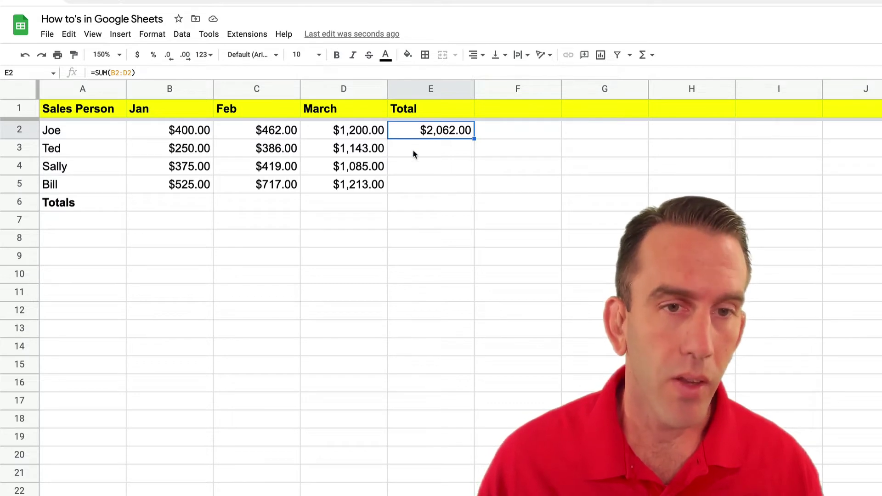
{"action": "key", "text": "Down"}
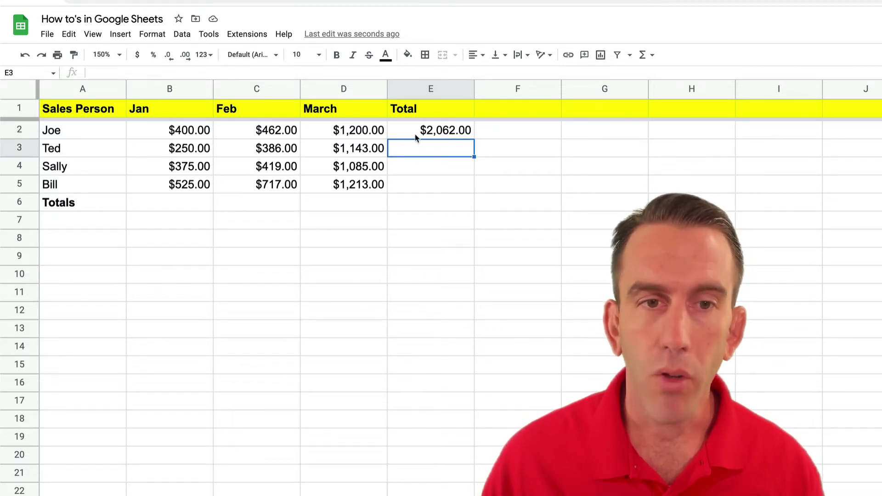
{"action": "left_click", "coordinate": [433, 131]}
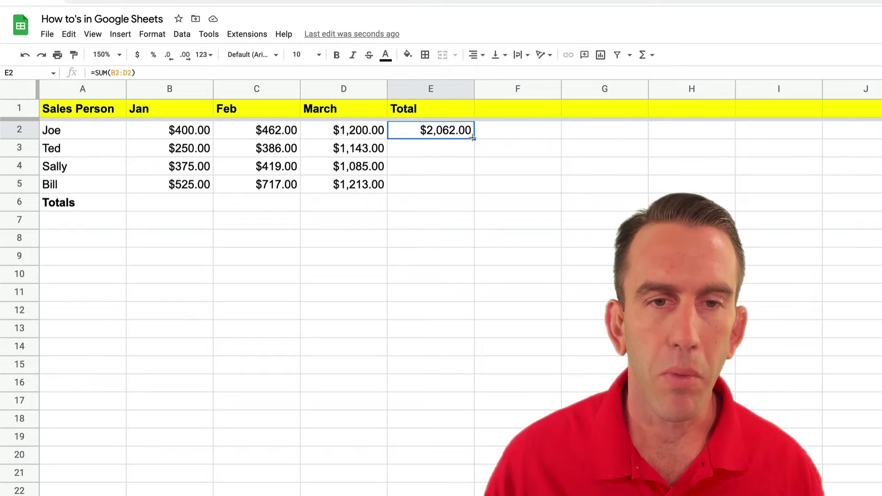
{"action": "left_click_drag", "start_coordinate": [473, 140], "coordinate": [470, 184]}
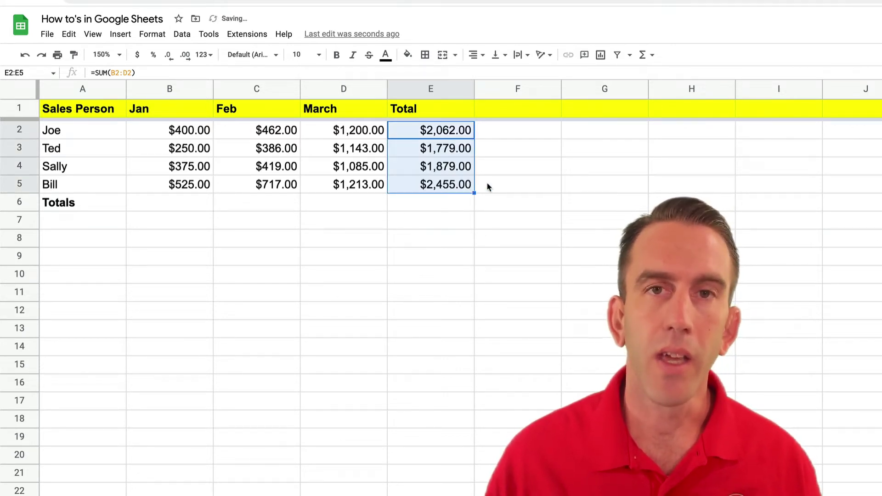
{"action": "left_click", "coordinate": [454, 148]}
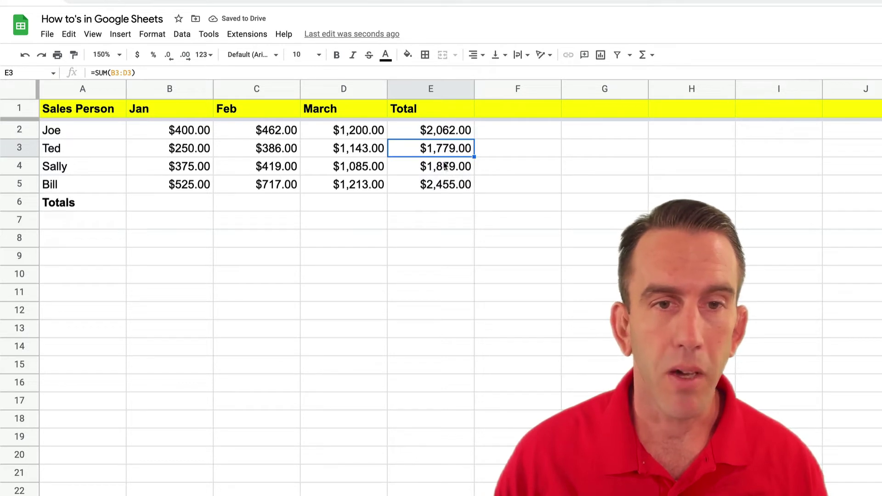
{"action": "left_click", "coordinate": [446, 167]}
{"action": "left_click", "coordinate": [446, 185]}
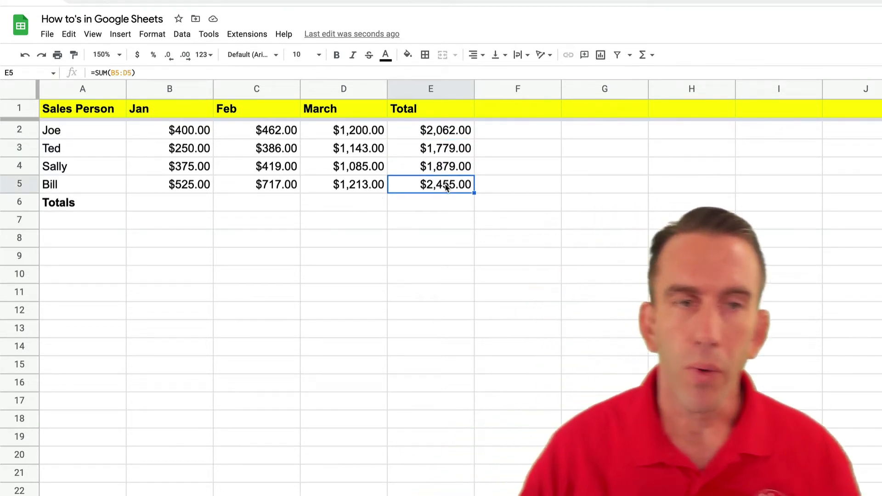
Enter =SUM(B2:B5) in B6 for a January total of $1,550.00.
{"action": "left_click", "coordinate": [176, 207]}
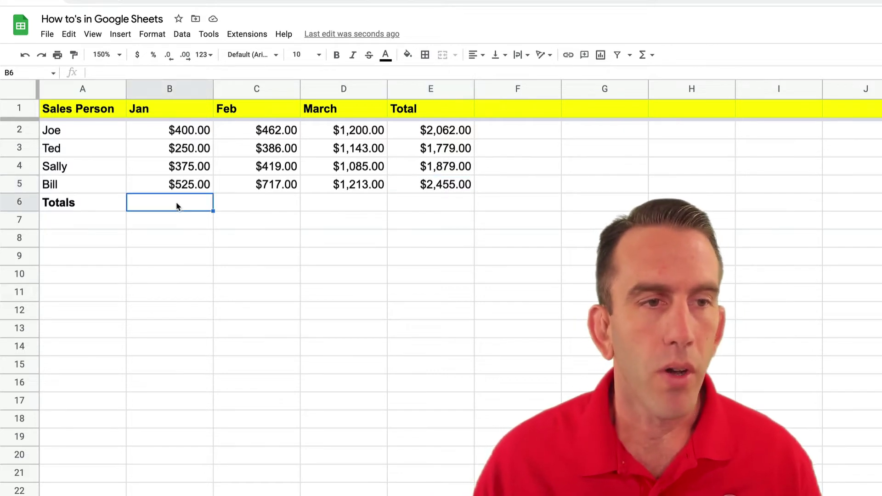
{"action": "left_click", "coordinate": [165, 89]}
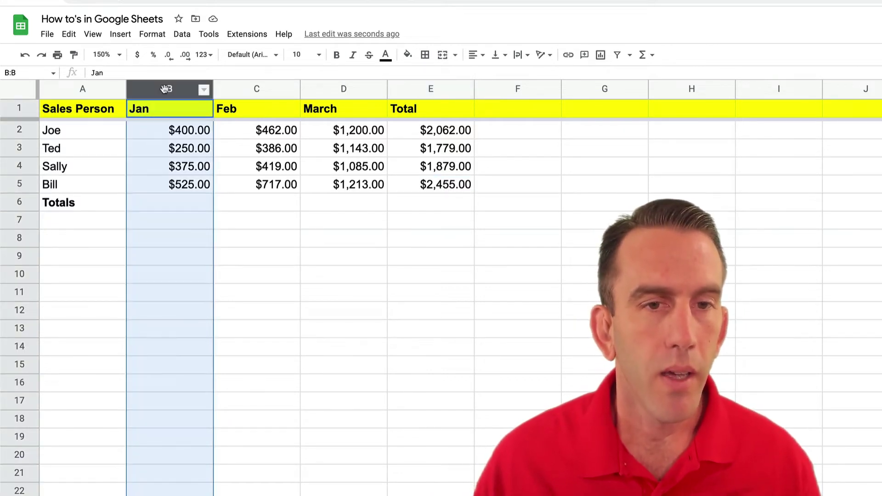
{"action": "left_click", "coordinate": [18, 148]}
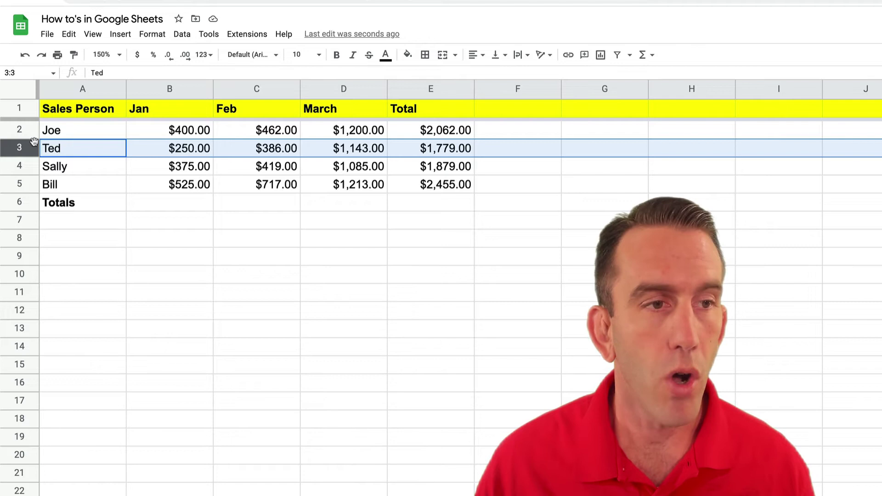
{"action": "left_click", "coordinate": [156, 92]}
{"action": "left_click", "coordinate": [164, 204]}
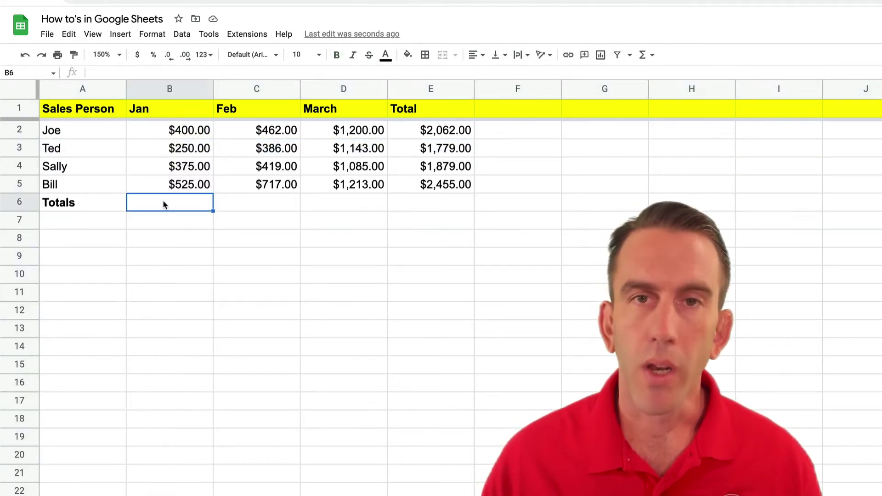
{"action": "type", "text": "="}
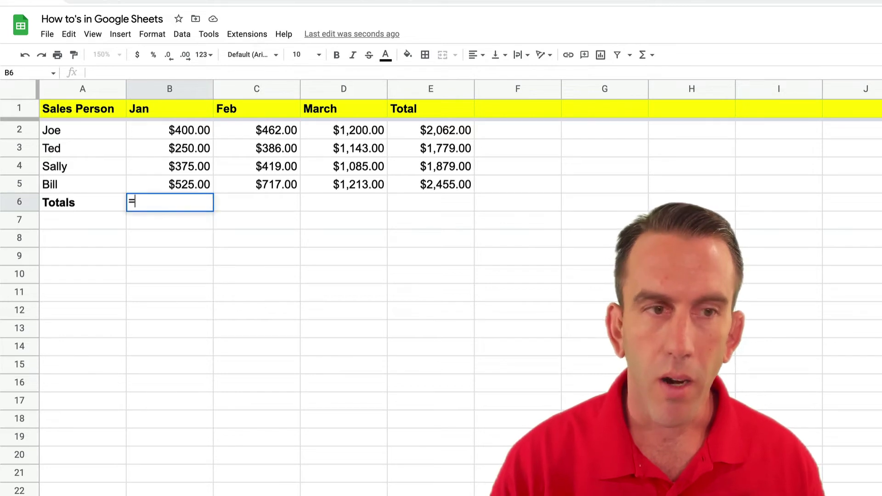
{"action": "type", "text": "SUM("}
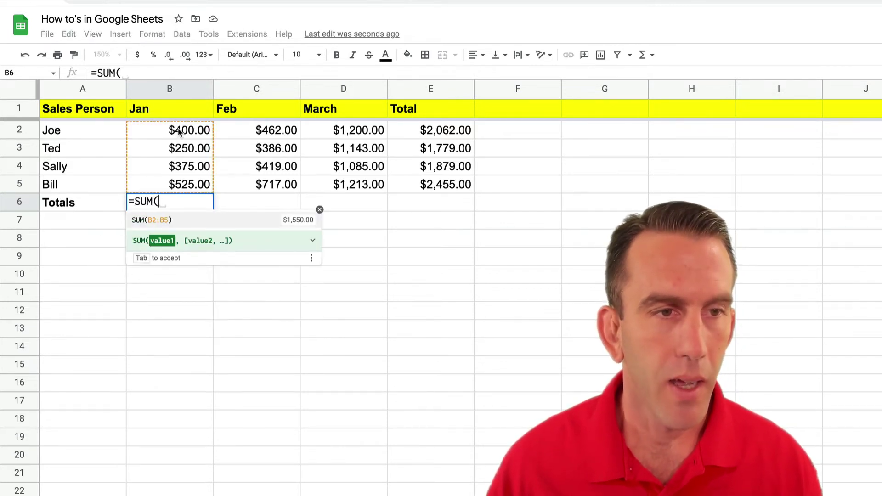
{"action": "left_click_drag", "start_coordinate": [180, 131], "coordinate": [185, 185]}
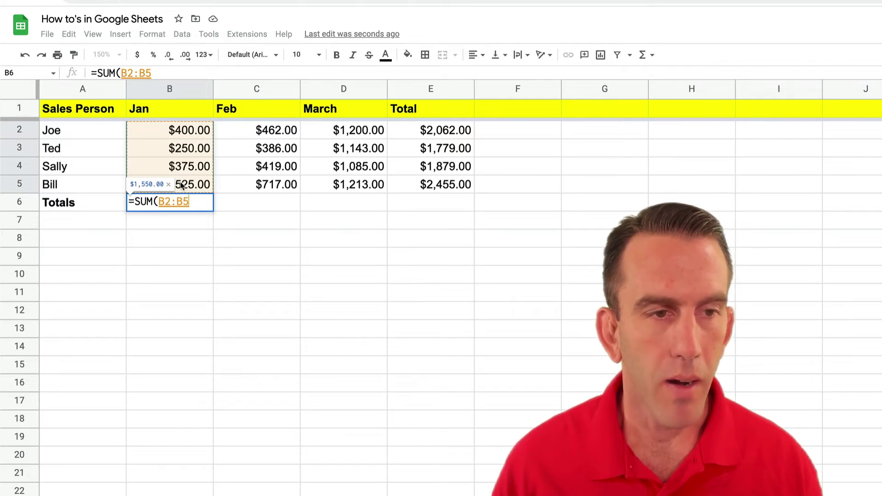
{"action": "key", "text": "Return"}
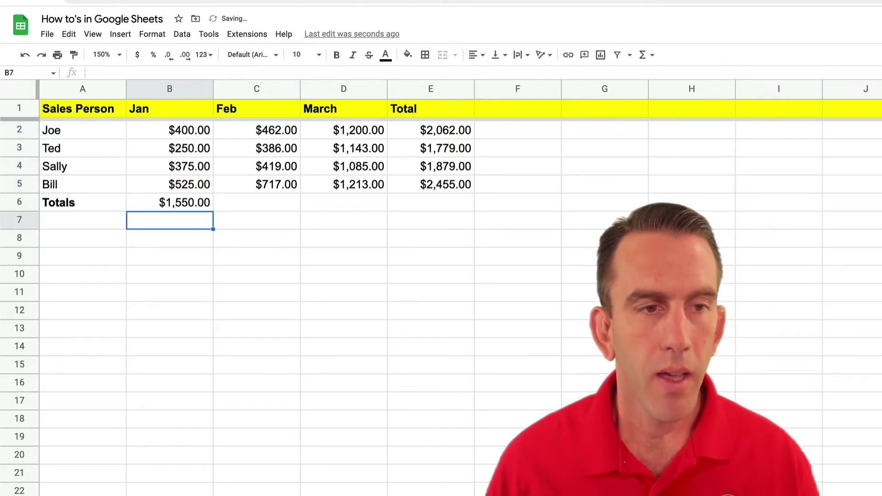
{"action": "left_click", "coordinate": [189, 208]}
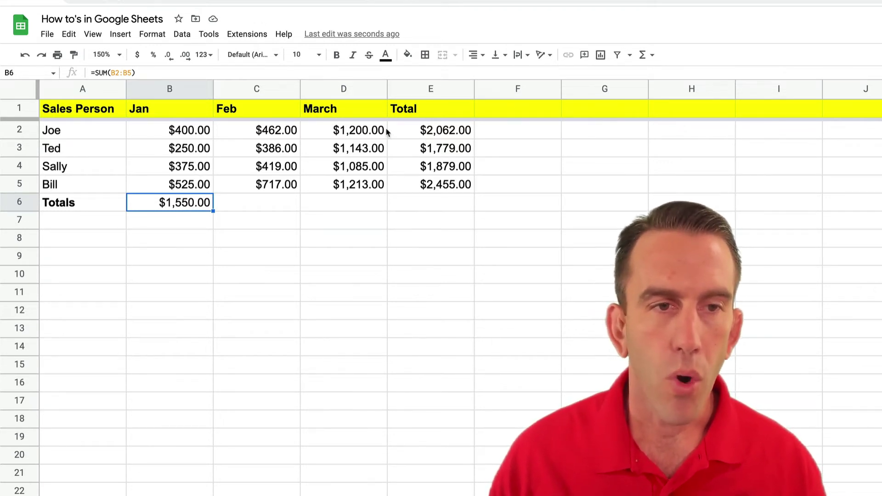
Change the February sales in C2 to 550 and check the updated E2 total.
{"action": "left_click", "coordinate": [288, 131]}
{"action": "type", "text": "550"}
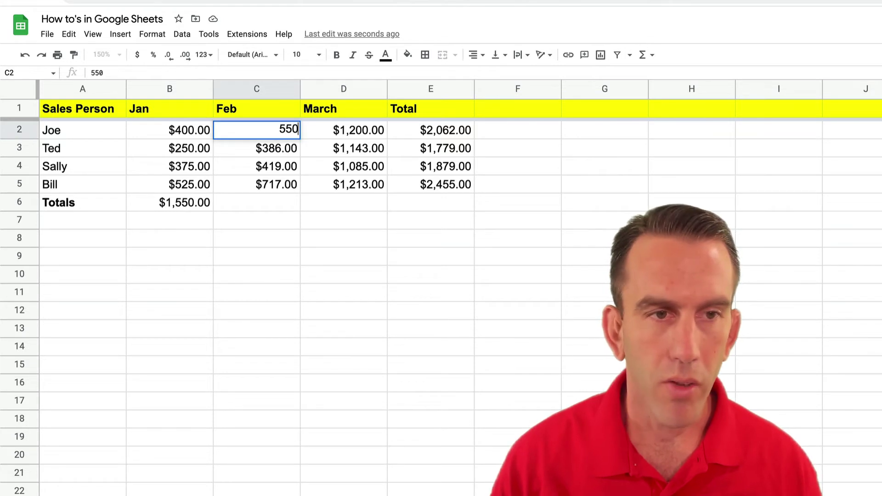
{"action": "key", "text": "Return"}
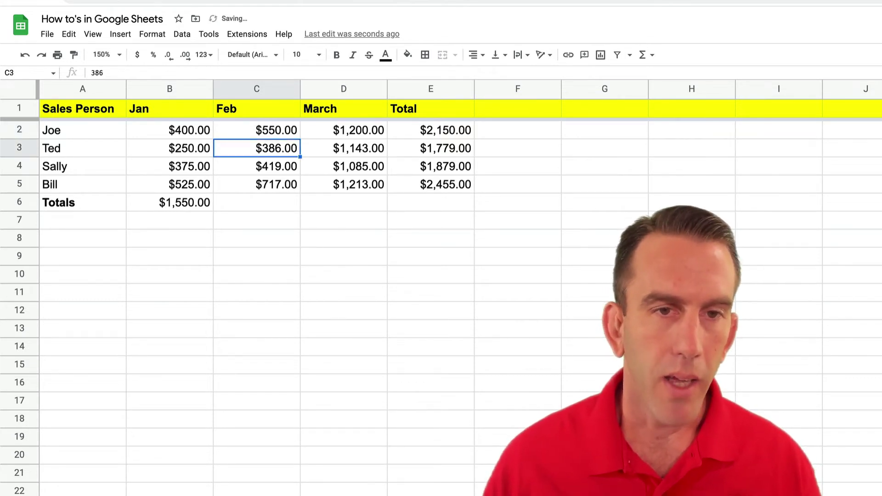
{"action": "left_click", "coordinate": [400, 131]}
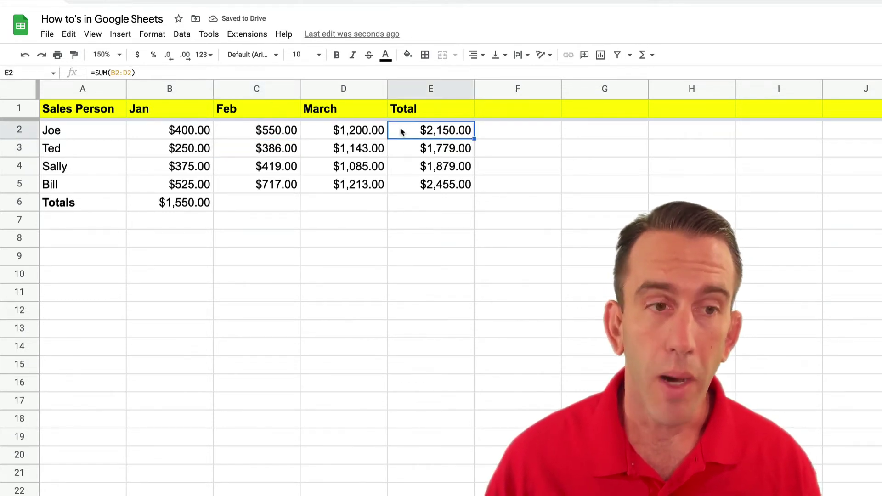
Fill B6's total across to C6:D6: Feb $2,072.00 and March $4,641.00.
{"action": "left_click", "coordinate": [189, 202]}
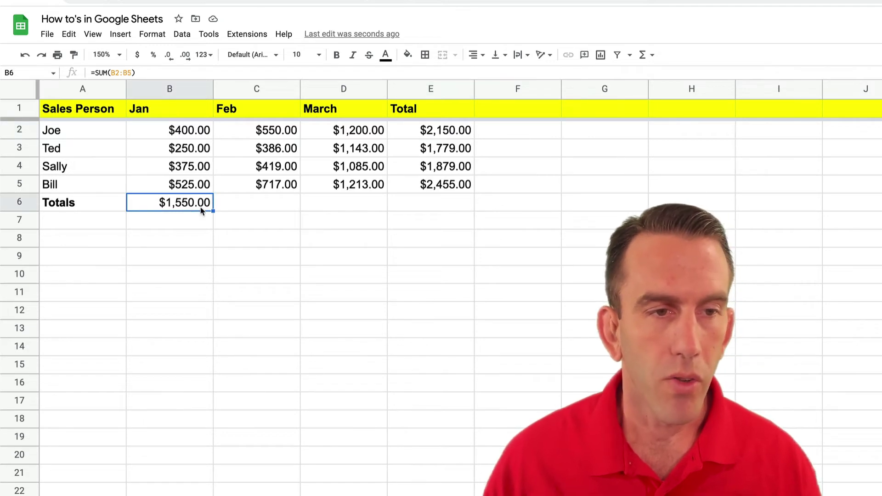
{"action": "left_click_drag", "start_coordinate": [212, 210], "coordinate": [321, 206]}
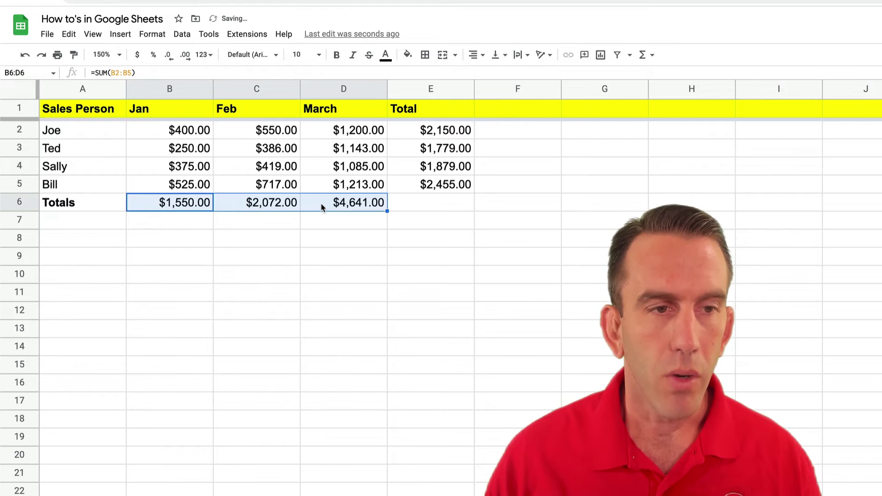
{"action": "left_click", "coordinate": [342, 225]}
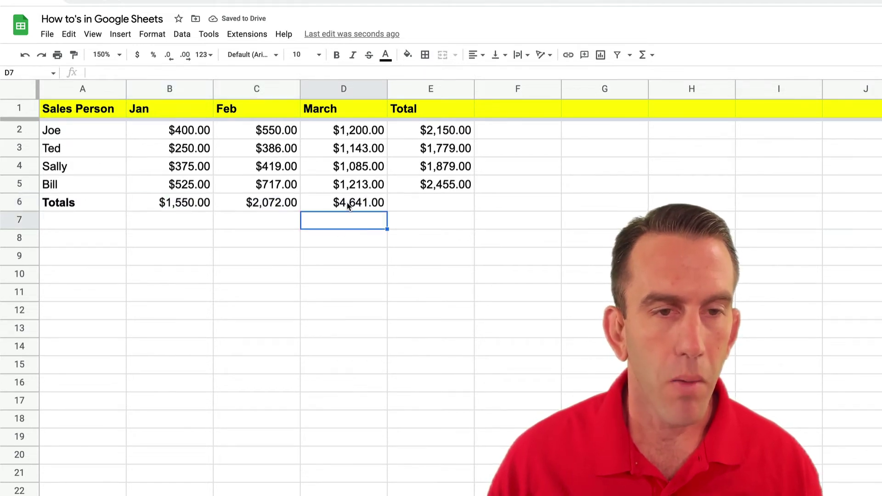
{"action": "left_click", "coordinate": [347, 206]}
{"action": "left_click", "coordinate": [273, 206]}
{"action": "left_click", "coordinate": [184, 206]}
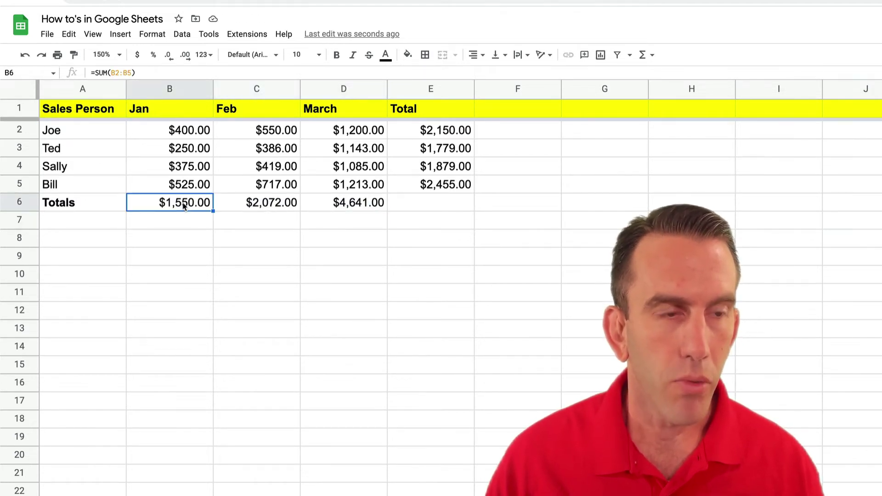
Review the row totals in E2:E5 and select all monthly sales B2:D5.
{"action": "left_click", "coordinate": [415, 134]}
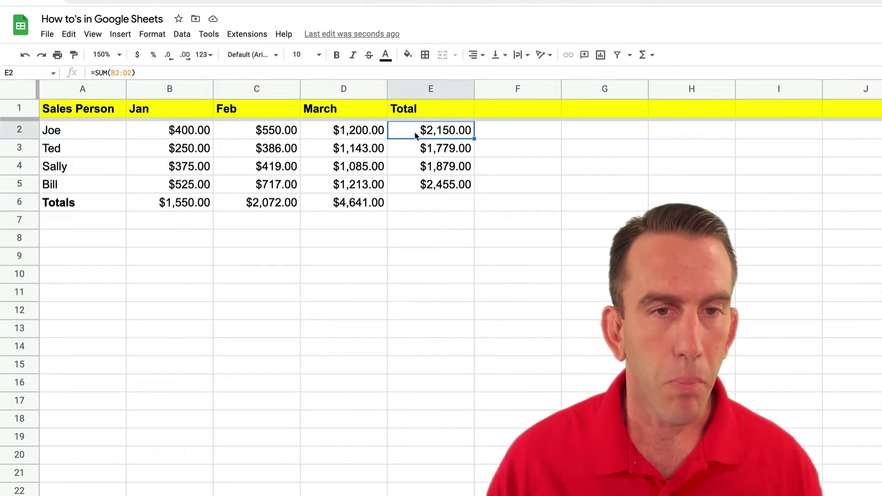
{"action": "left_click", "coordinate": [416, 150]}
{"action": "left_click", "coordinate": [416, 168]}
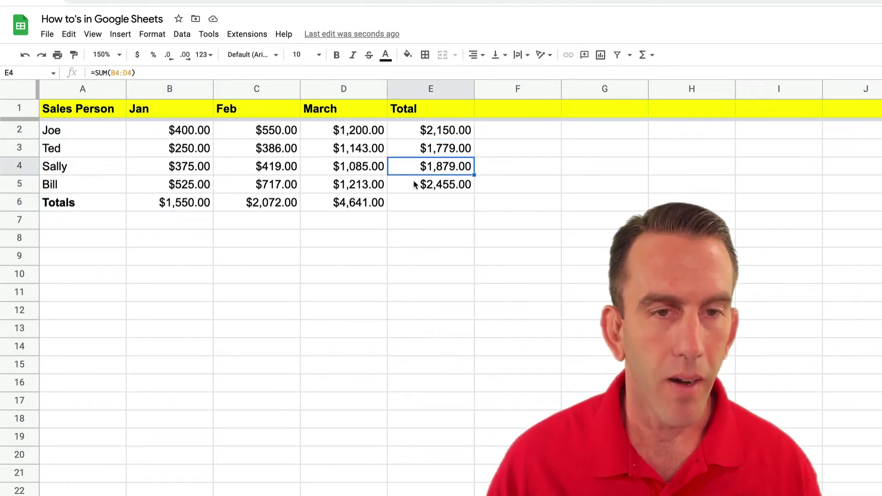
{"action": "left_click", "coordinate": [415, 185]}
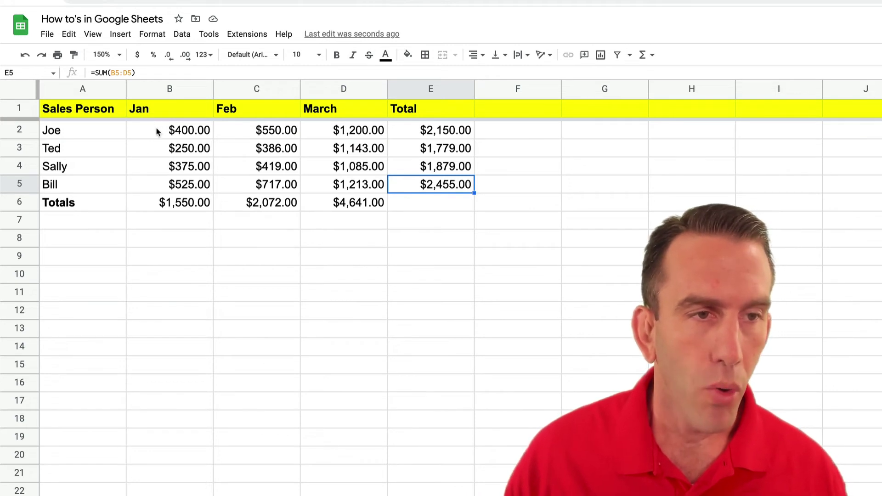
{"action": "left_click_drag", "start_coordinate": [156, 131], "coordinate": [325, 185]}
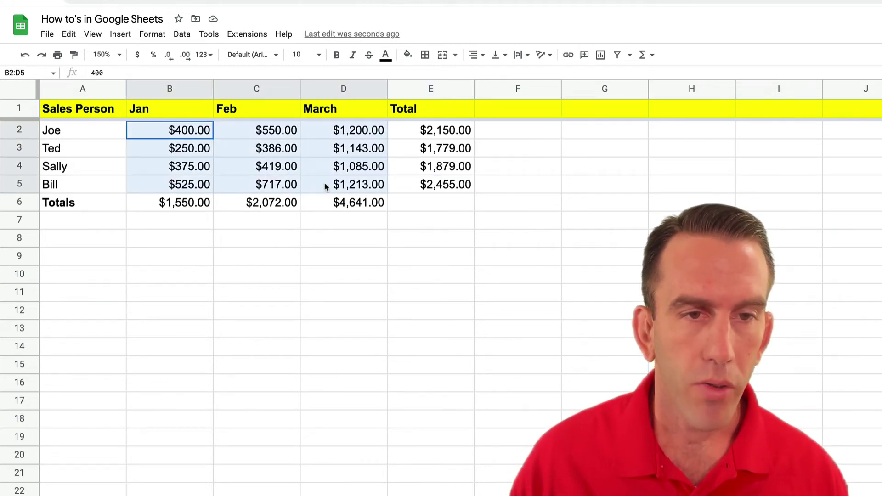
Enter =SUM(B2:D5) in E6 for a grand total of $8,263.00.
{"action": "left_click", "coordinate": [409, 206]}
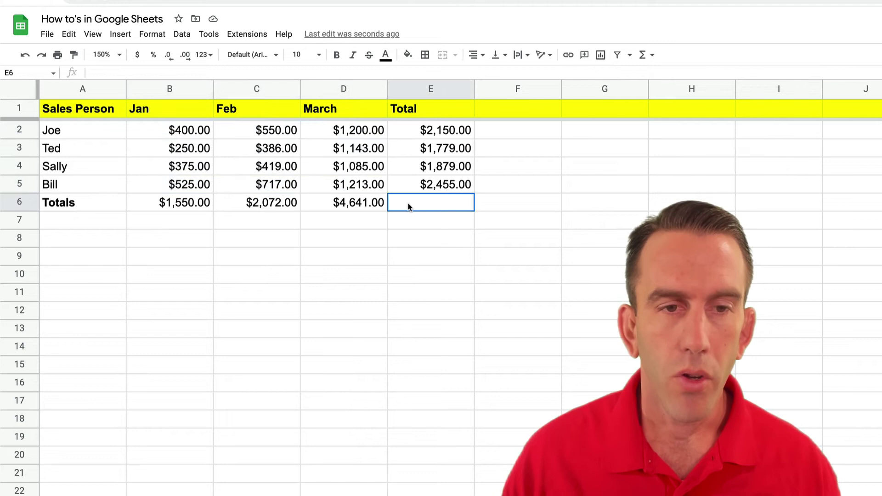
{"action": "type", "text": "="}
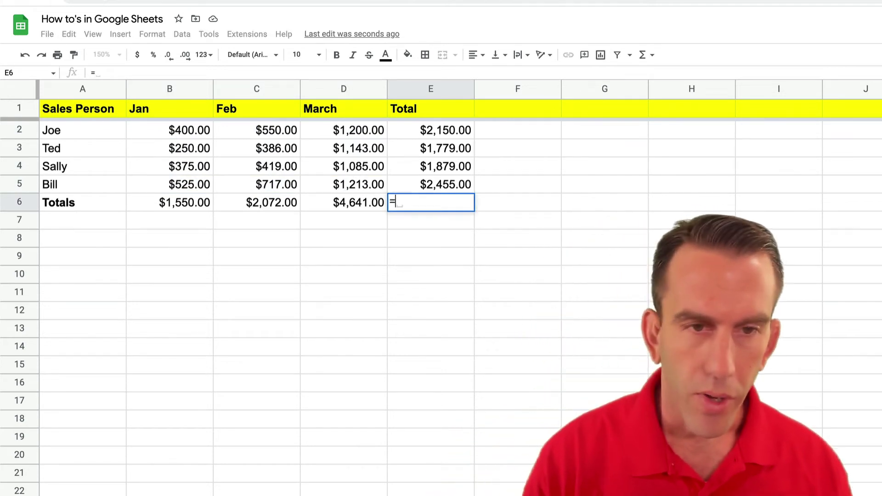
{"action": "type", "text": "SUM("}
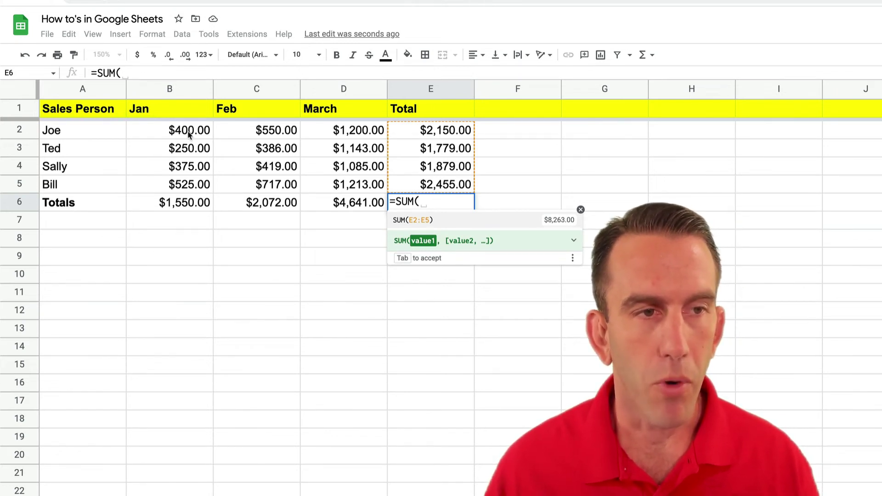
{"action": "left_click_drag", "start_coordinate": [188, 133], "coordinate": [338, 184]}
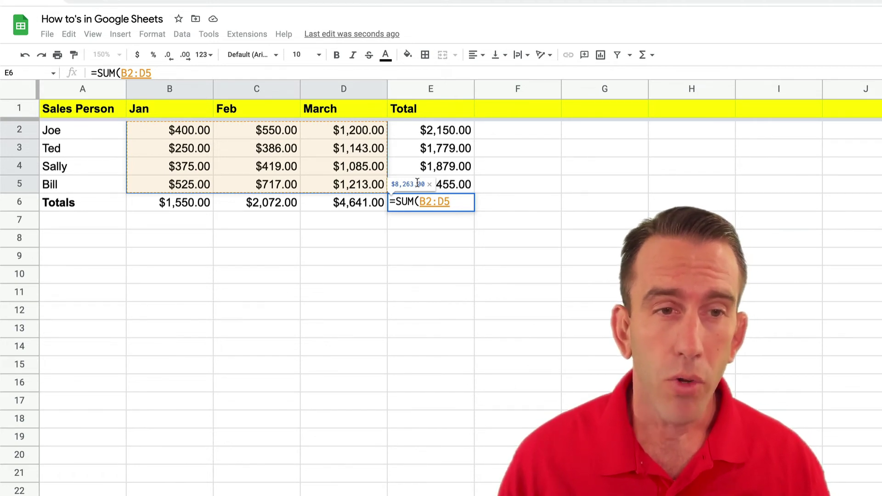
{"action": "key", "text": "Return"}
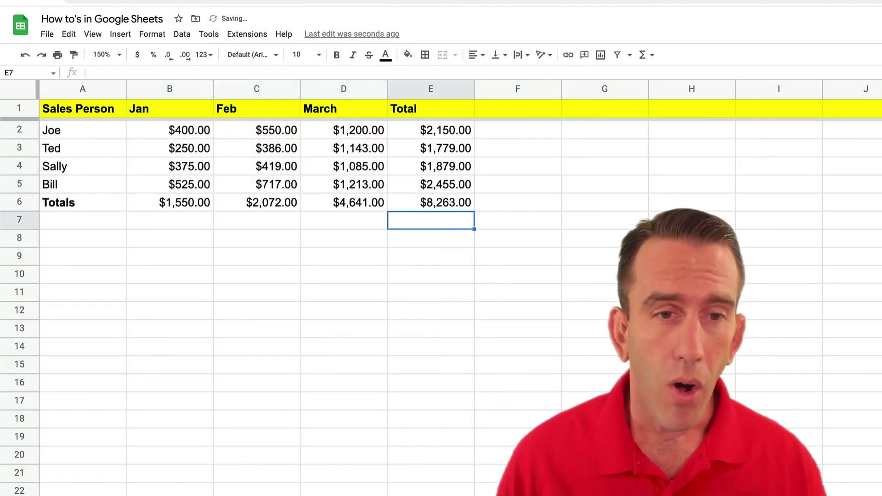
{"action": "left_click", "coordinate": [409, 205]}
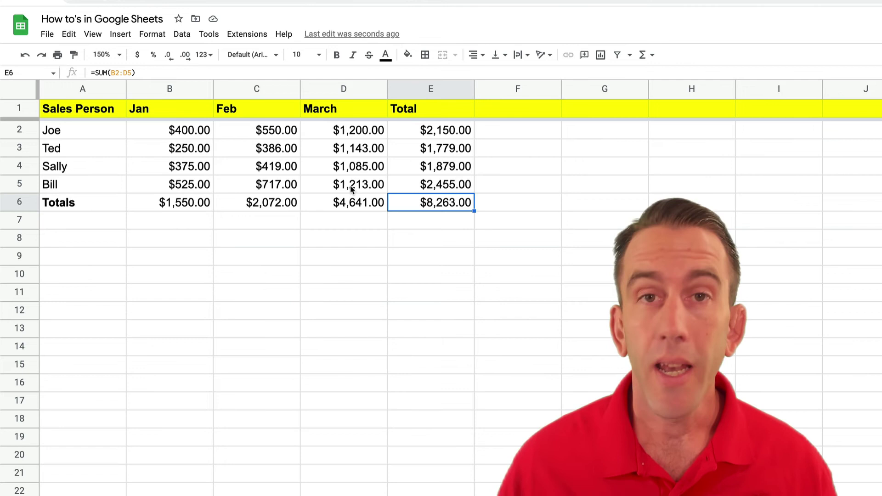
Enter the numbers 5, 10 and 7 down B9:B11.
{"action": "left_click", "coordinate": [613, 246]}
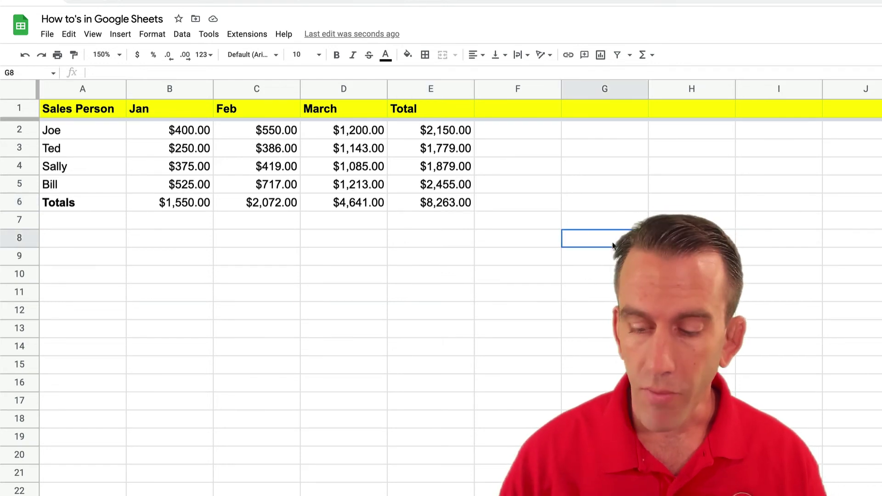
{"action": "left_click", "coordinate": [143, 263]}
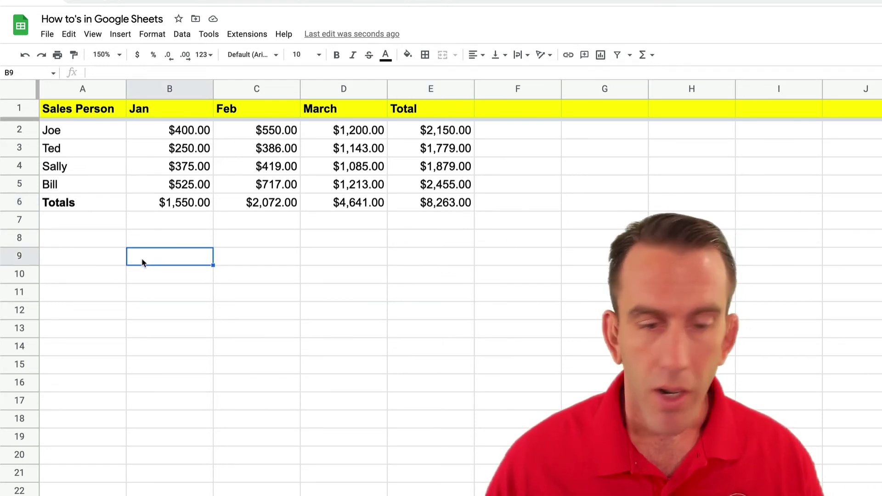
{"action": "type", "text": "5"}
{"action": "key", "text": "Return"}
{"action": "type", "text": "10"}
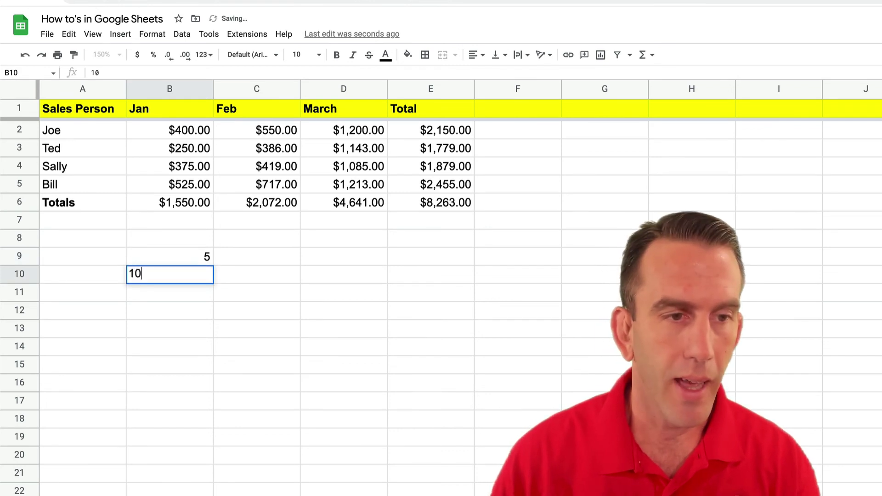
{"action": "key", "text": "Return"}
{"action": "type", "text": "7"}
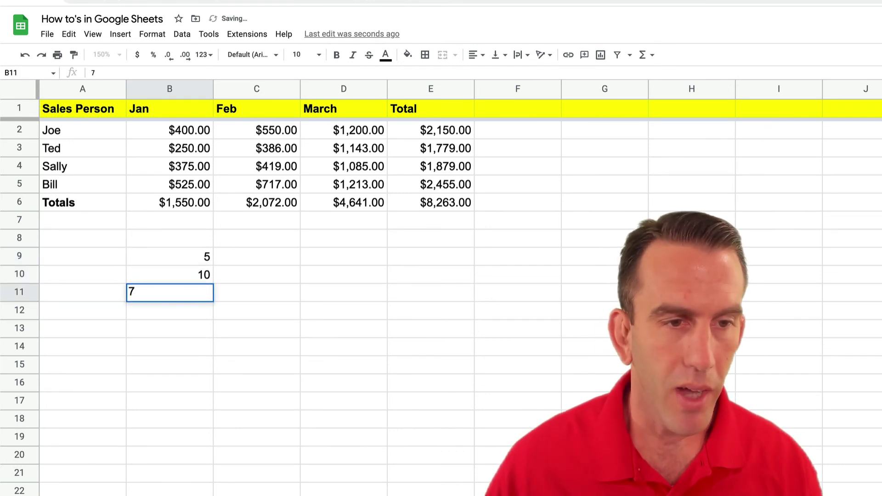
{"action": "left_click", "coordinate": [337, 297]}
Sum the list in B12 with =SUM(B9:B11).
{"action": "left_click", "coordinate": [187, 317]}
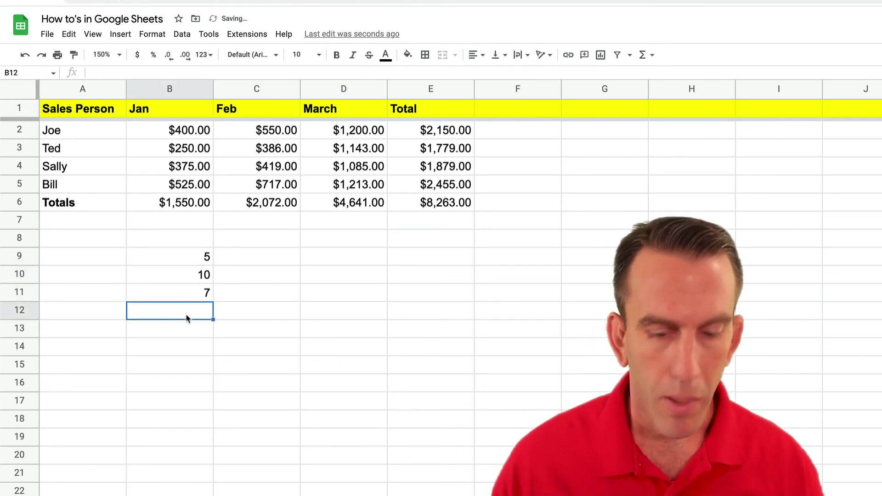
{"action": "type", "text": "=SUM("}
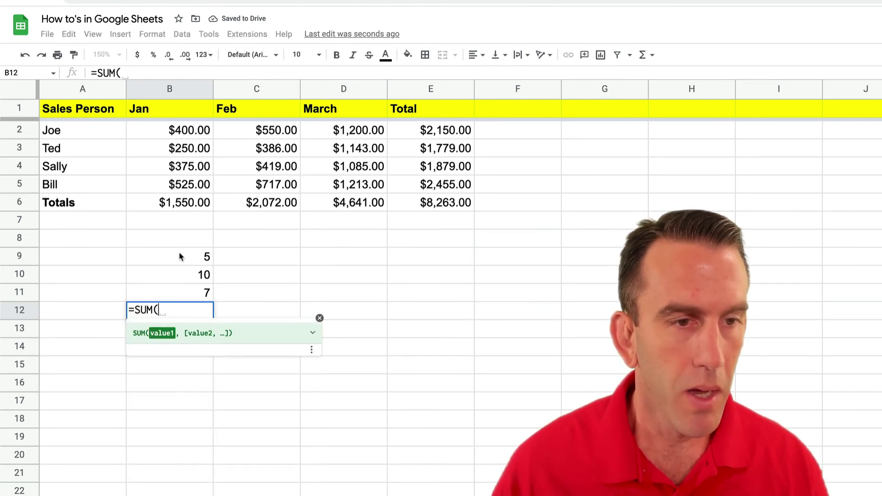
{"action": "left_click_drag", "start_coordinate": [181, 256], "coordinate": [182, 290]}
{"action": "key", "text": "Return"}
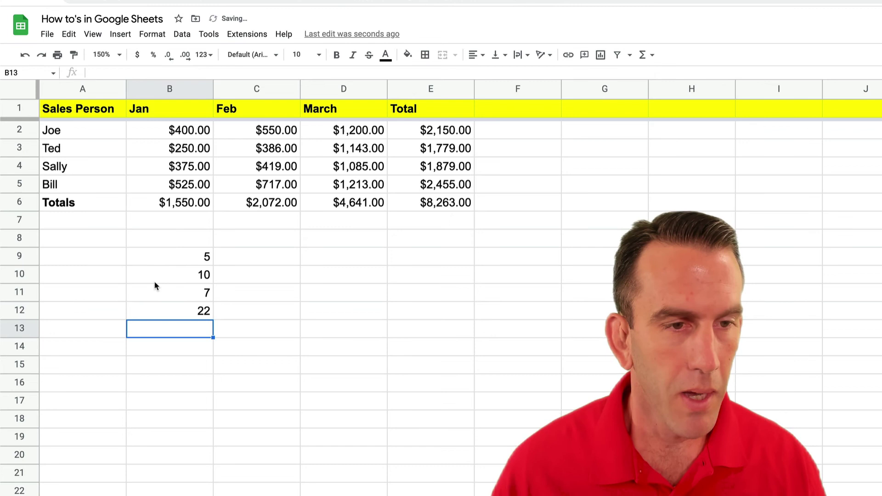
Change B10 to 32 so the sum in B12 becomes 44.
{"action": "left_click", "coordinate": [160, 277]}
{"action": "type", "text": "32"}
{"action": "key", "text": "Return"}
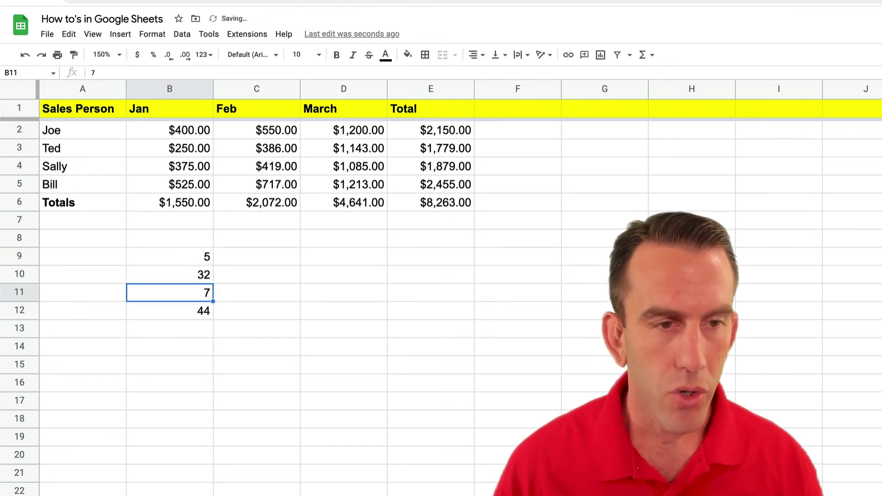